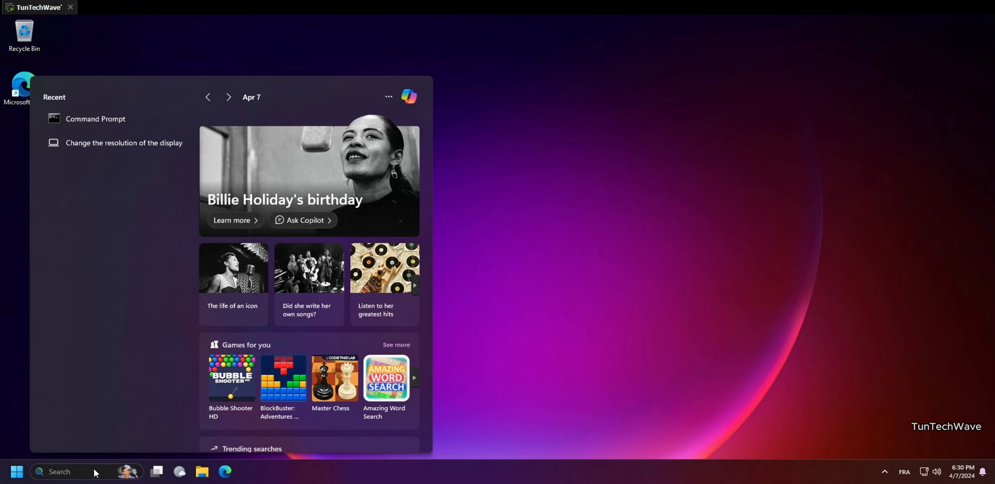
Step: Search 'disk ma' and open Disk Management, showing Disk 0 and the 14.46 GB unallocated Disk 1
type("disk")
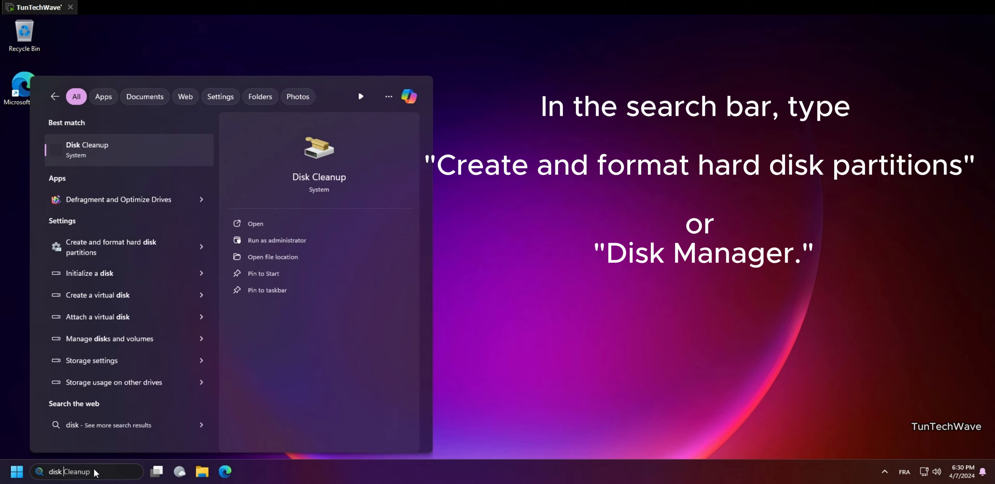
type(" ma")
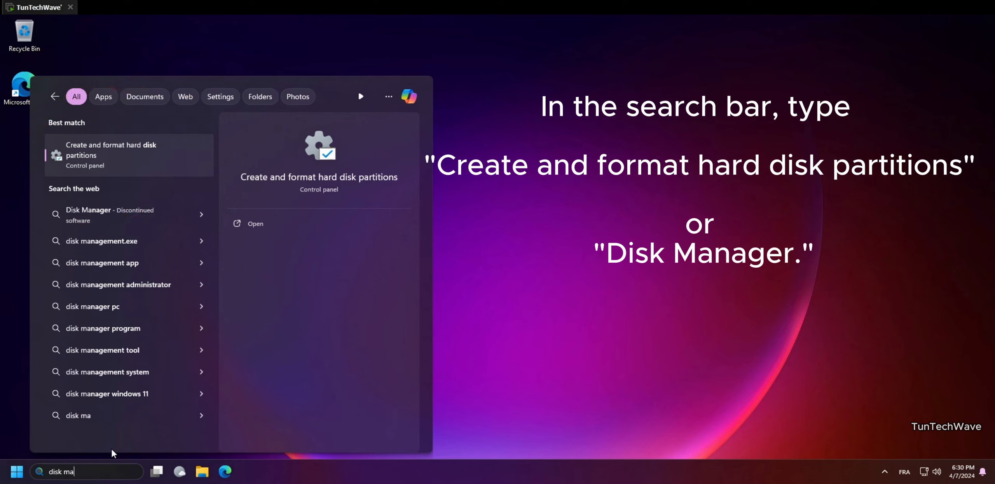
left_click(155, 158)
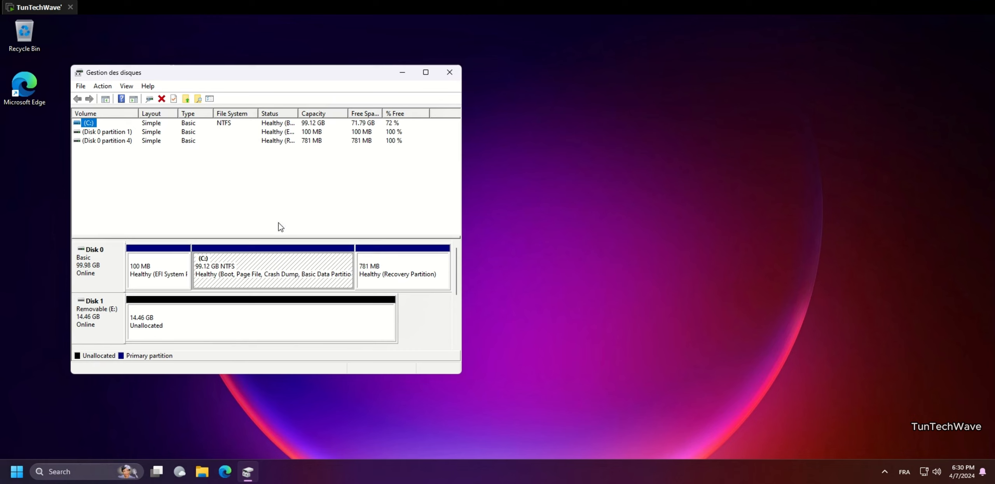
Step: Shrink the C: partition by 50000 MB, leaving 48.83 GB unallocated
left_click(261, 266)
right_click(278, 267)
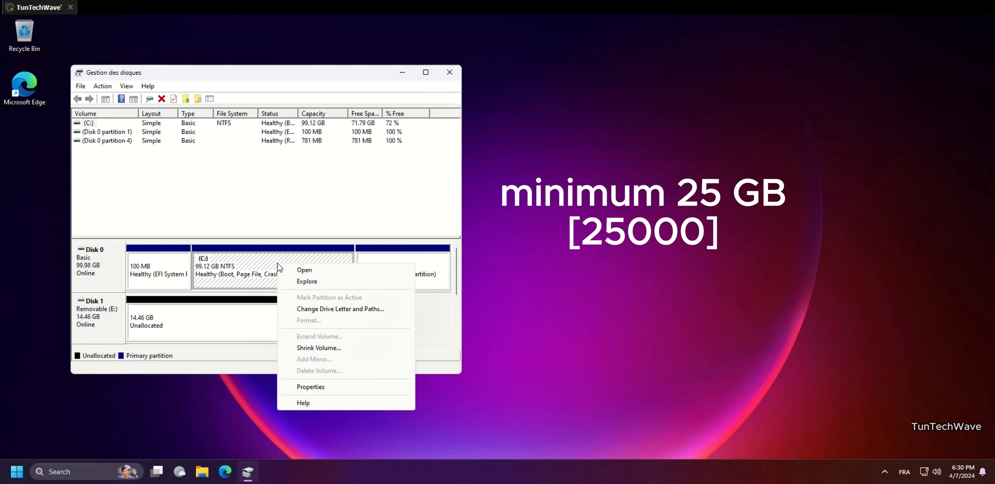
left_click(328, 348)
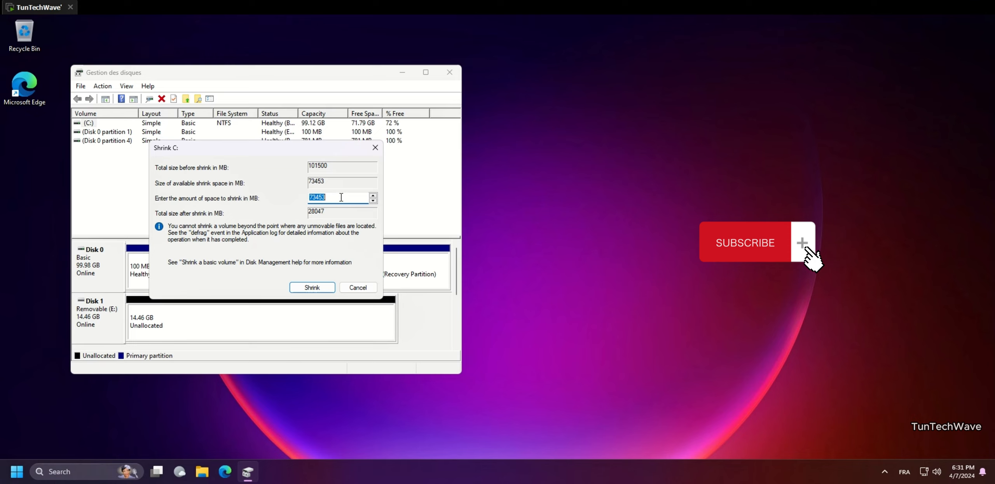
type("50000")
left_click(312, 288)
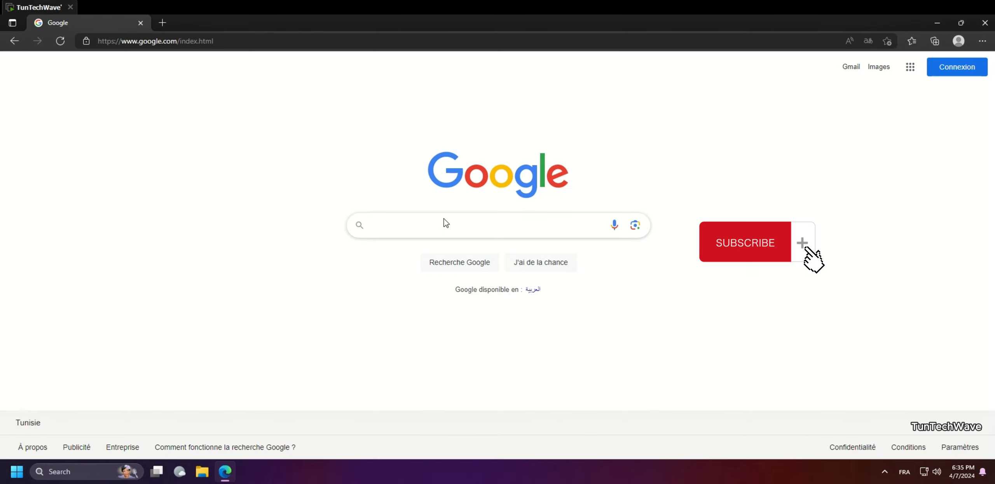
Step: Search 'download ubuntu', download the Ubuntu 23.10 desktop ISO, and confirm it is in Downloads
left_click(437, 223)
type("do")
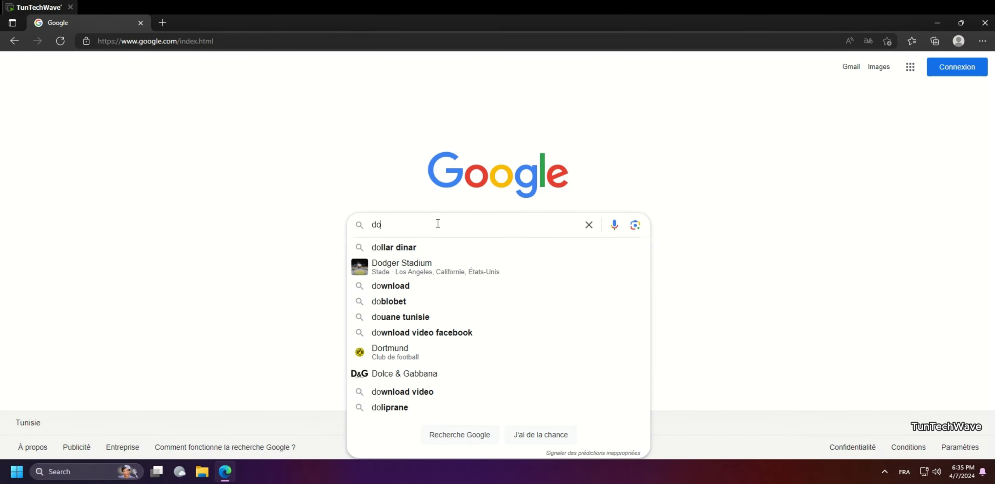
type("wnlo")
key("Down")
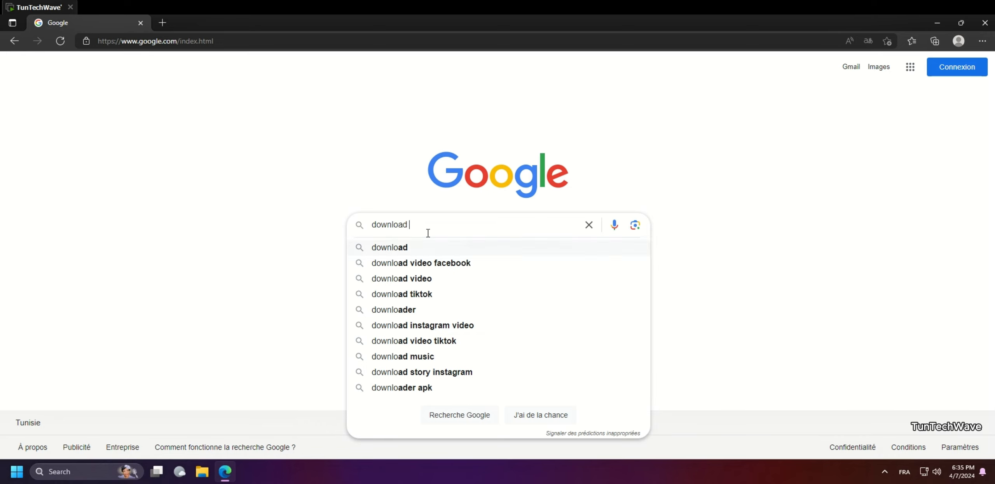
type("u")
key("Down")
key("Down")
key("Return")
left_click(430, 238)
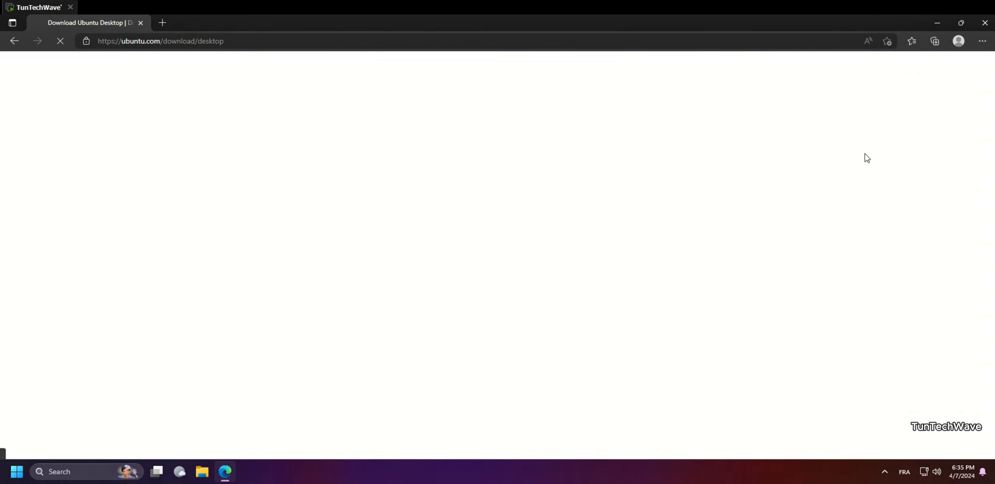
scroll(755, 293, "down", 3)
scroll(725, 218, "down", 5)
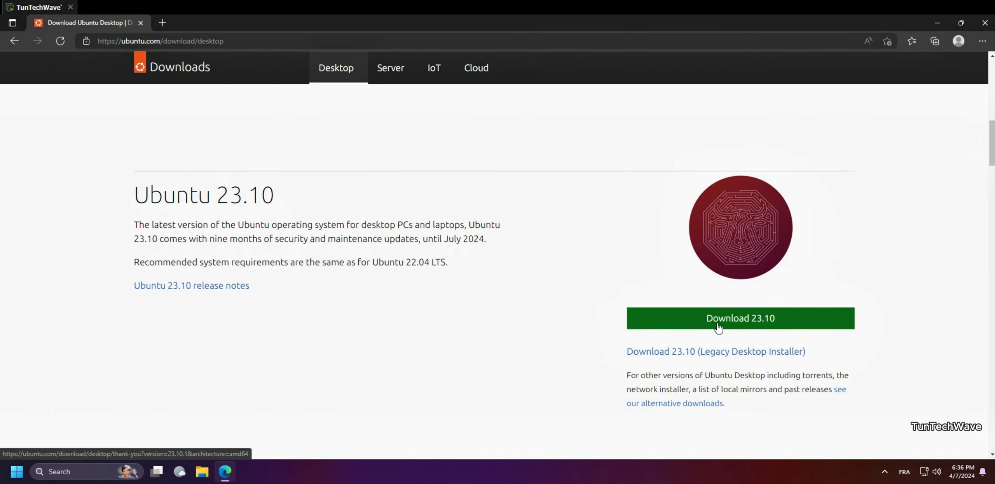
left_click(717, 321)
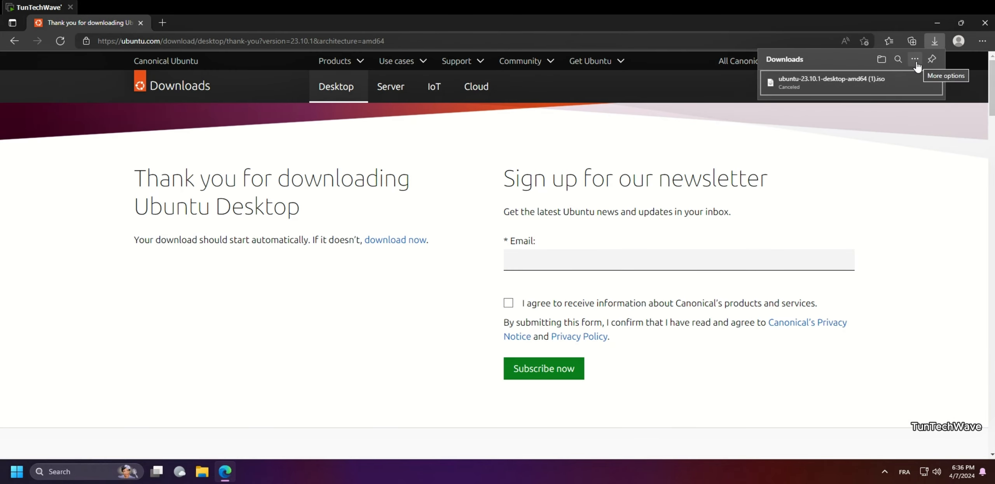
left_click(881, 60)
left_click(362, 200)
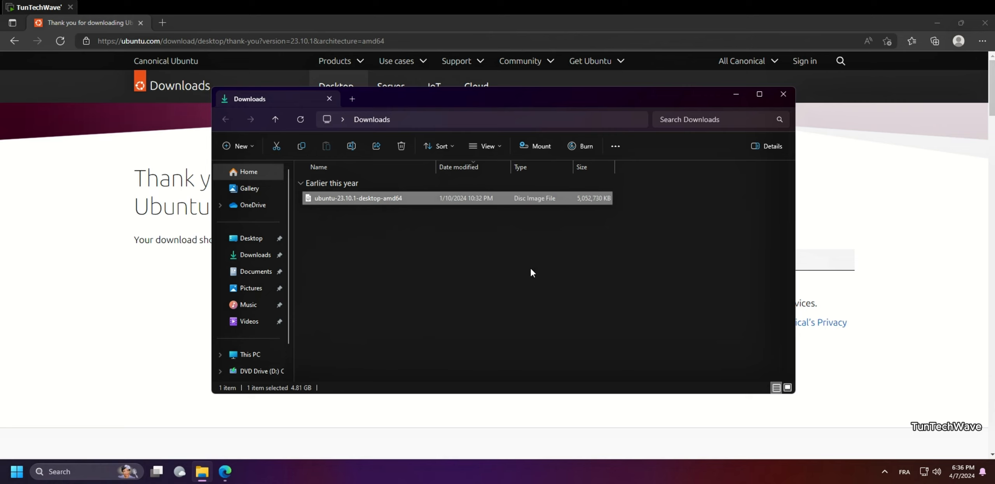
left_click(737, 97)
Step: Search 'download rufus 64 bit', download the portable rufus-4.4p.exe and run it
left_click(245, 41)
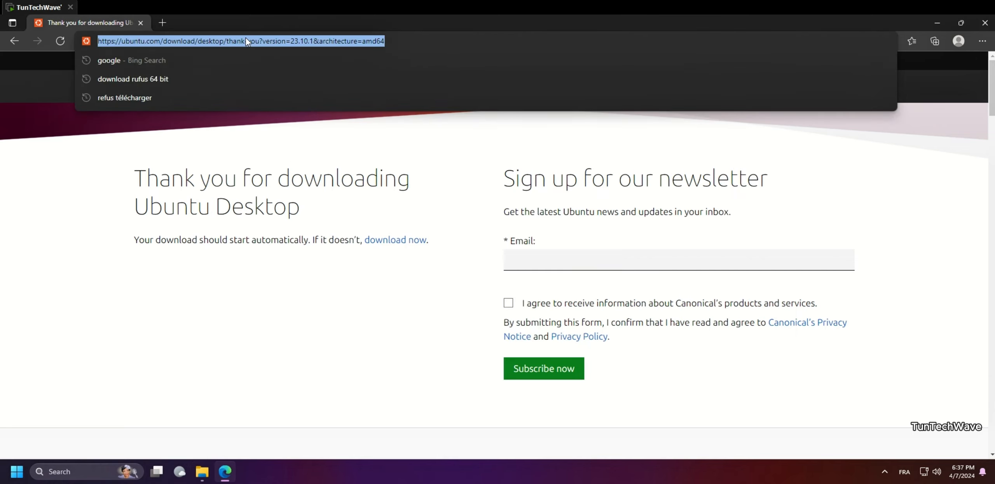
left_click(117, 79)
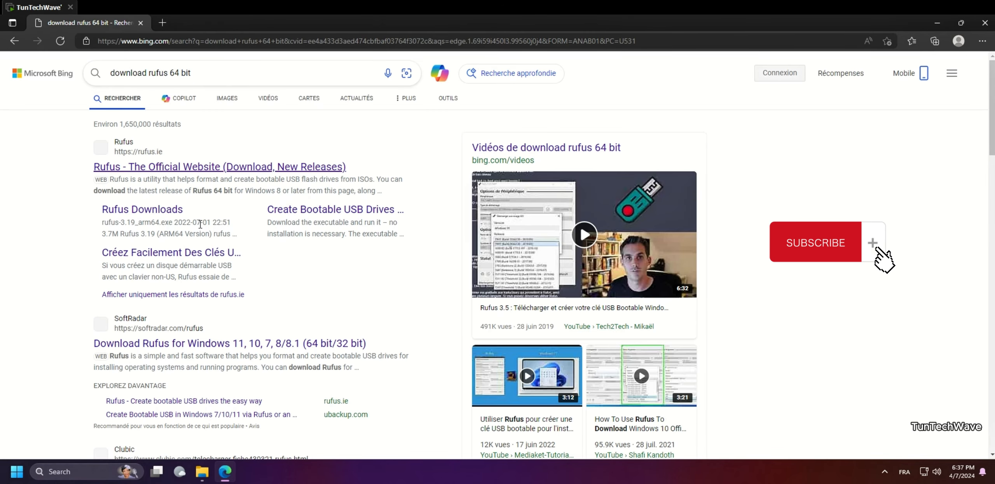
left_click(159, 211)
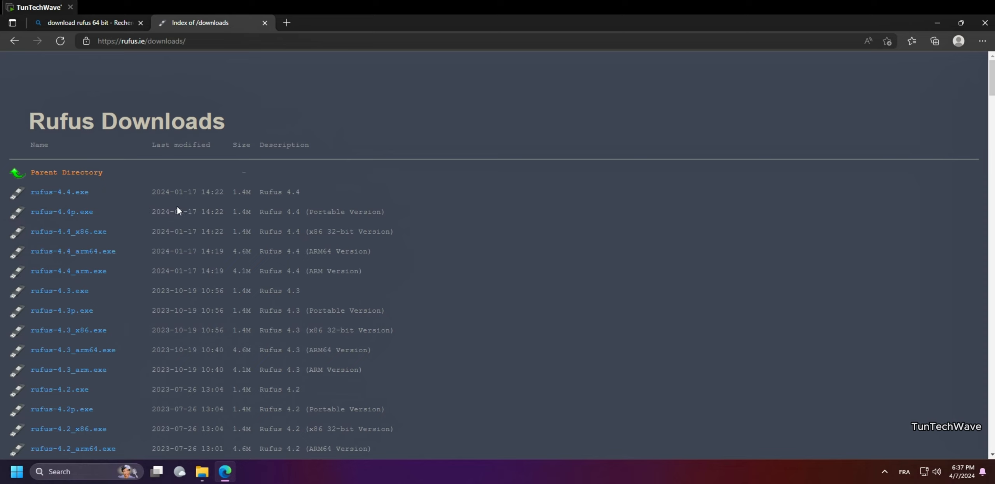
left_click(80, 214)
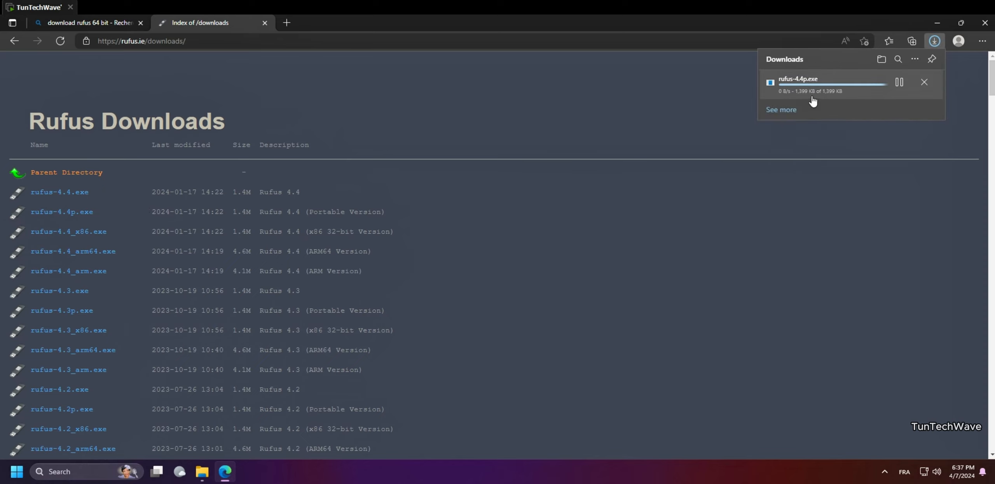
left_click(785, 88)
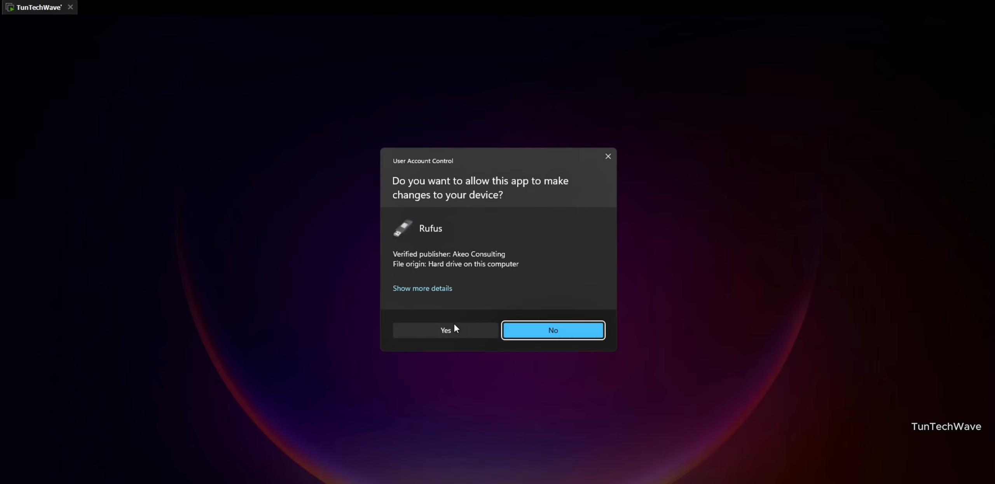
Step: Allow Rufus through UAC and load ubuntu-23.10.1-desktop-amd64.iso as the boot image
left_click(454, 323)
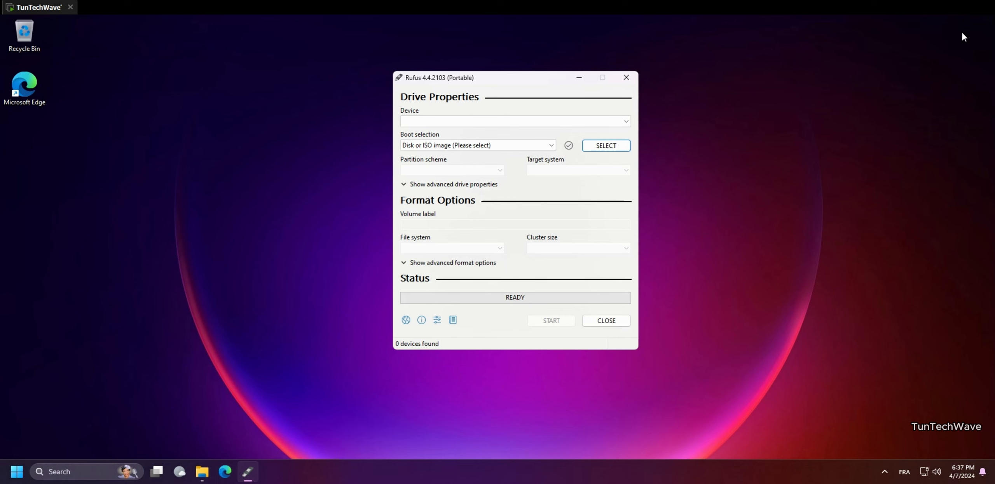
left_click(606, 145)
left_click(540, 182)
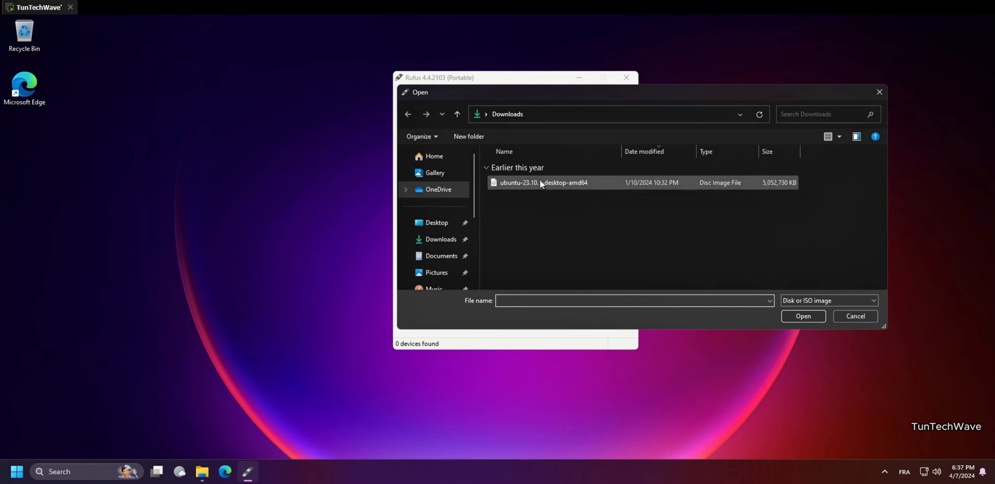
left_click(804, 317)
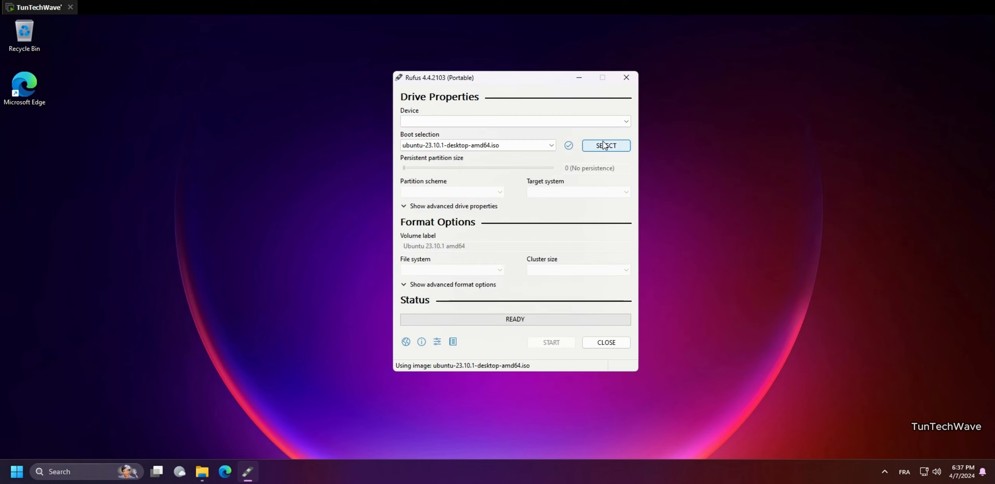
Step: Connect the 16 GB USB drive to the virtual machine so Rufus detects it
left_click(924, 468)
left_click(926, 472)
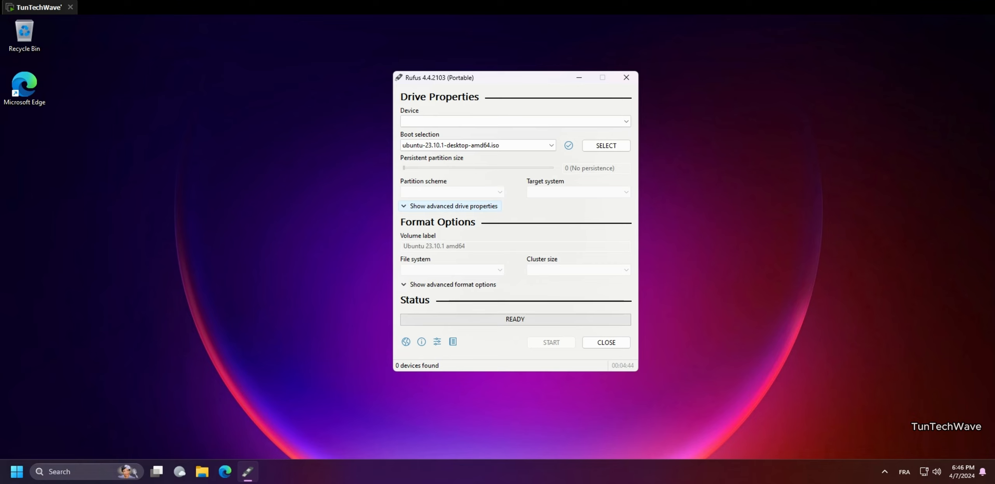
right_click(964, 483)
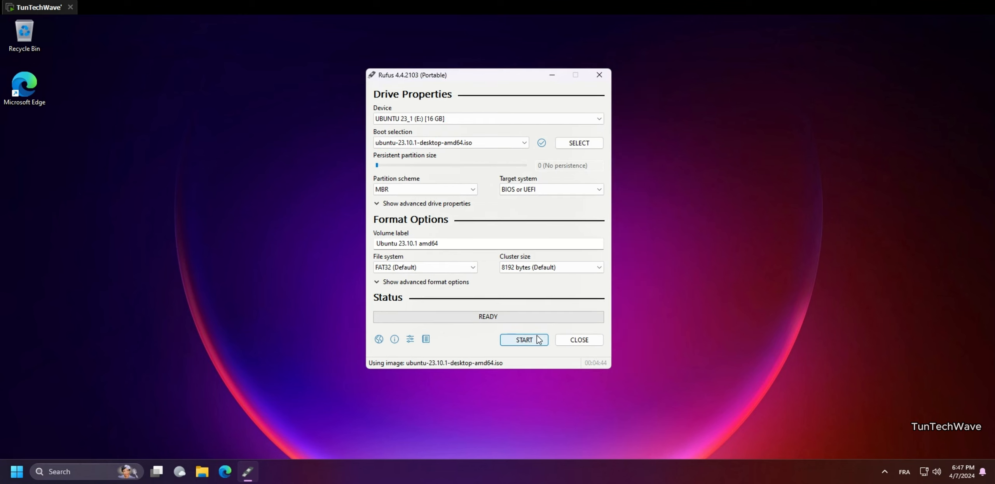
Step: Write the Ubuntu ISO to the USB in ISO mode, fetching Grub files and erasing the drive, then close Rufus
left_click(525, 340)
left_click(547, 290)
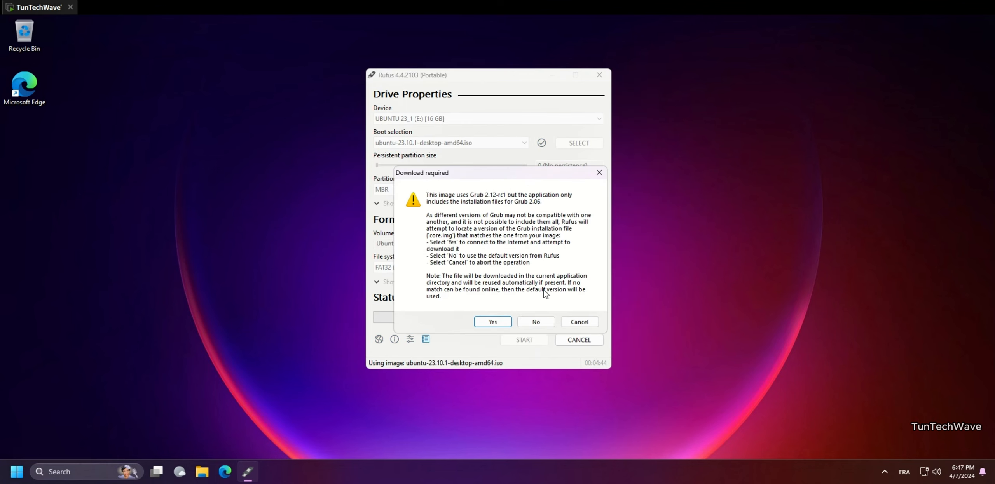
left_click(504, 326)
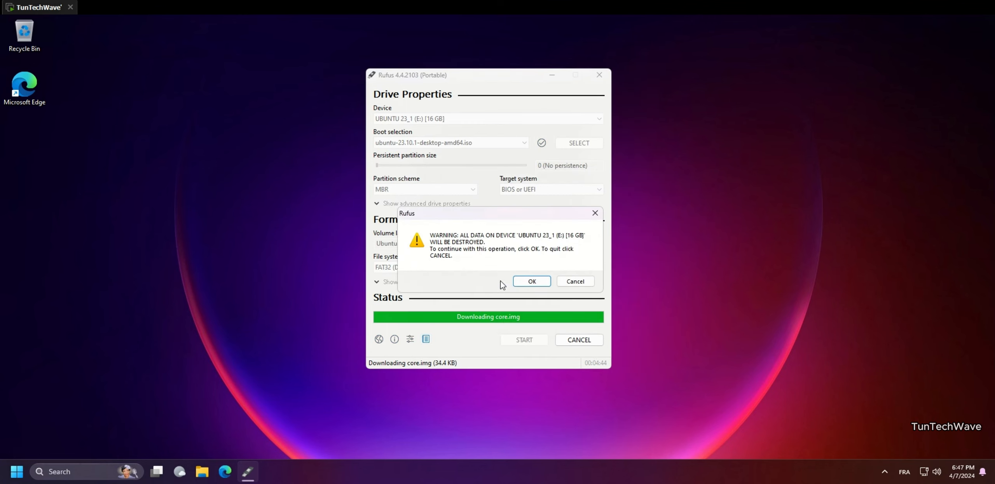
left_click(532, 282)
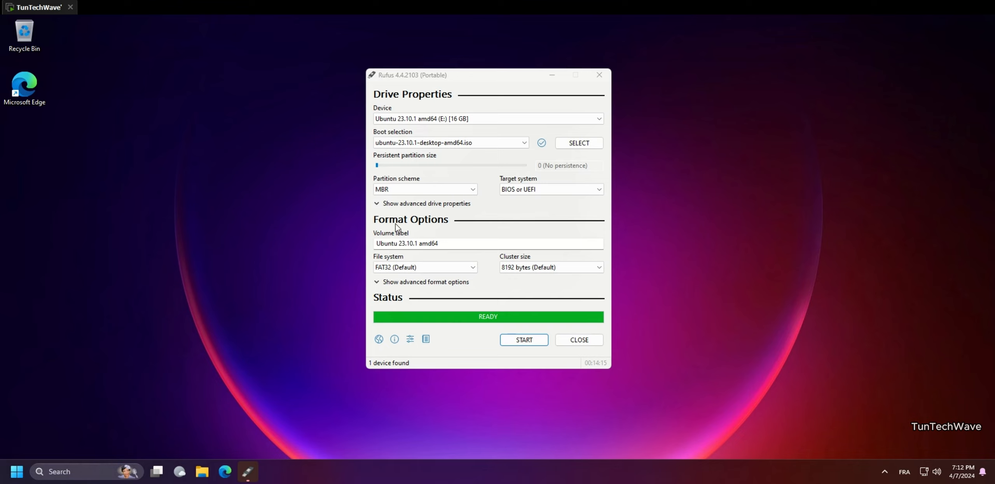
left_click(587, 342)
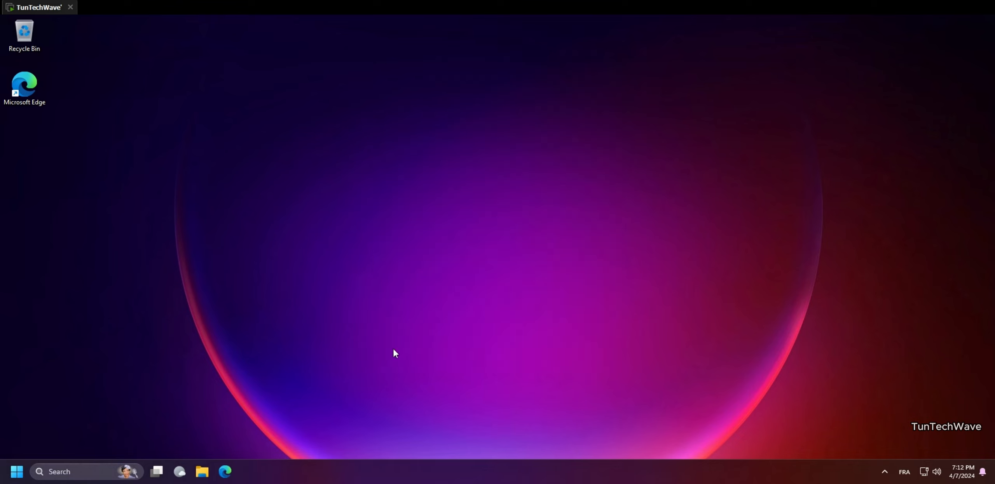
left_click(26, 471)
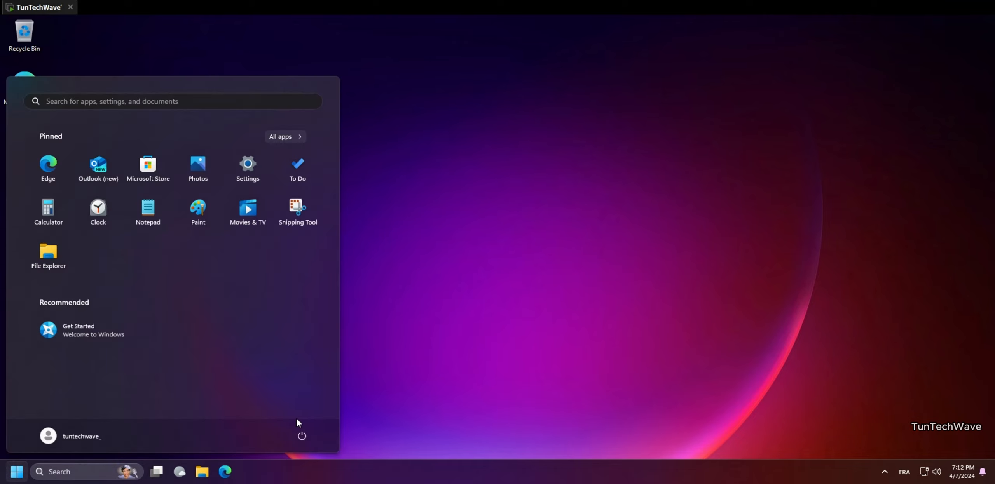
Step: Restart Windows 11 from the Start menu's Power button
left_click(303, 434)
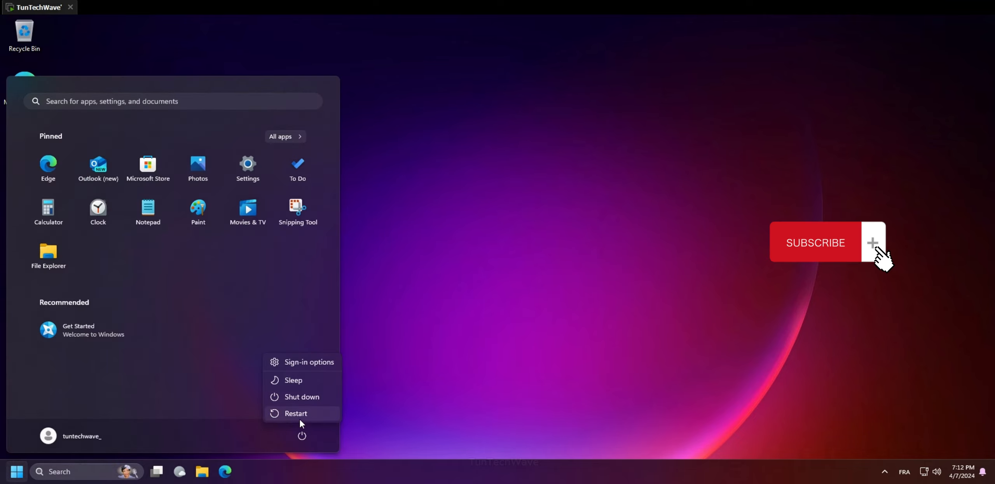
left_click(299, 415)
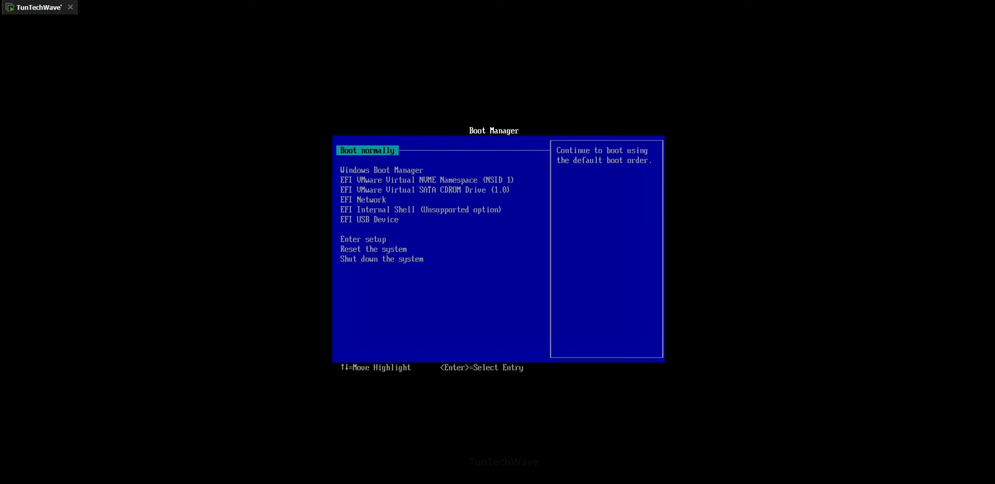
Step: Boot from EFI USB Device and start the 'Try or Install Ubuntu' GRUB entry
key("Down")
key("Down")
key("Down")
key("Down")
key("Down")
key("Down")
key("Return")
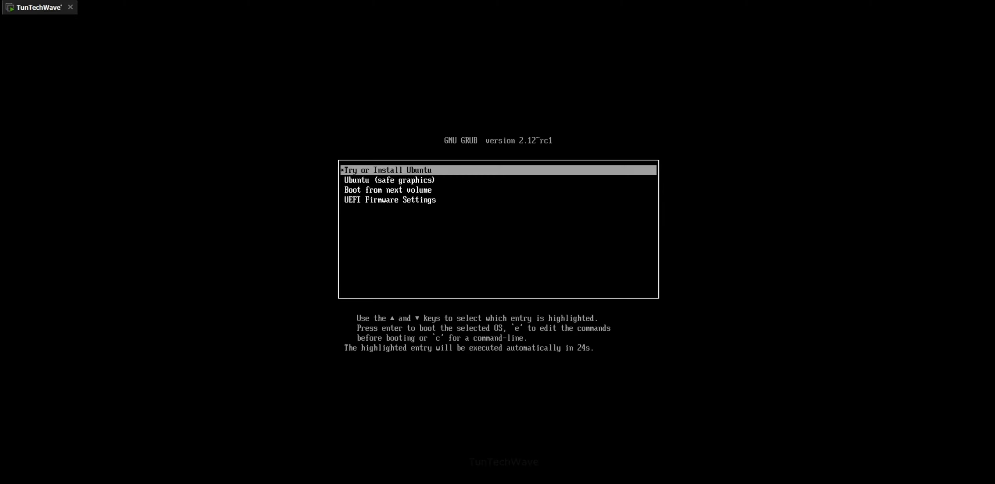
key("Return")
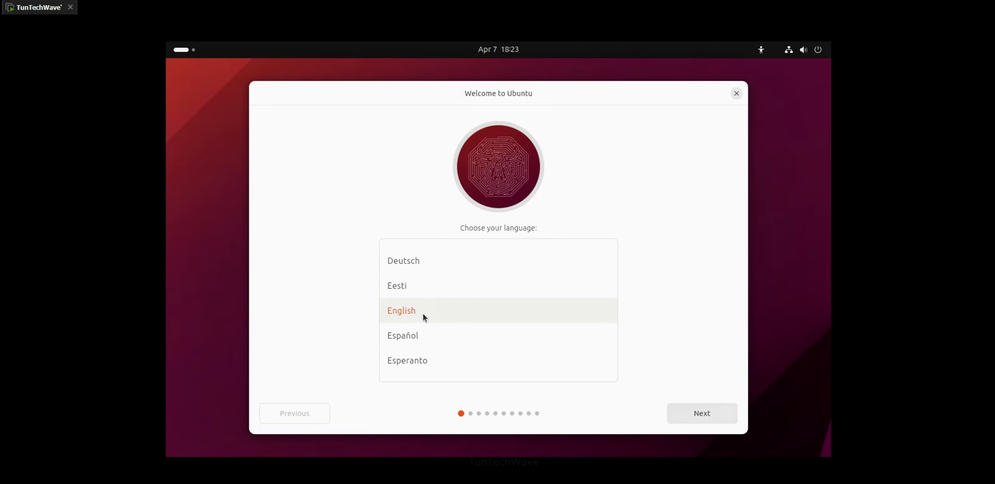
Step: Choose English, Install Ubuntu, French keyboard layout, wired connection, skip the update, and default installation
left_click(679, 413)
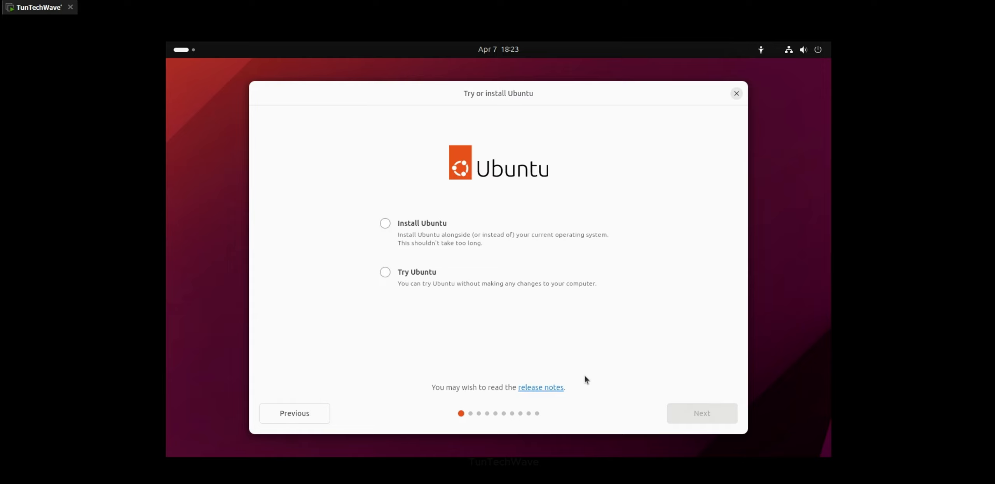
left_click(384, 225)
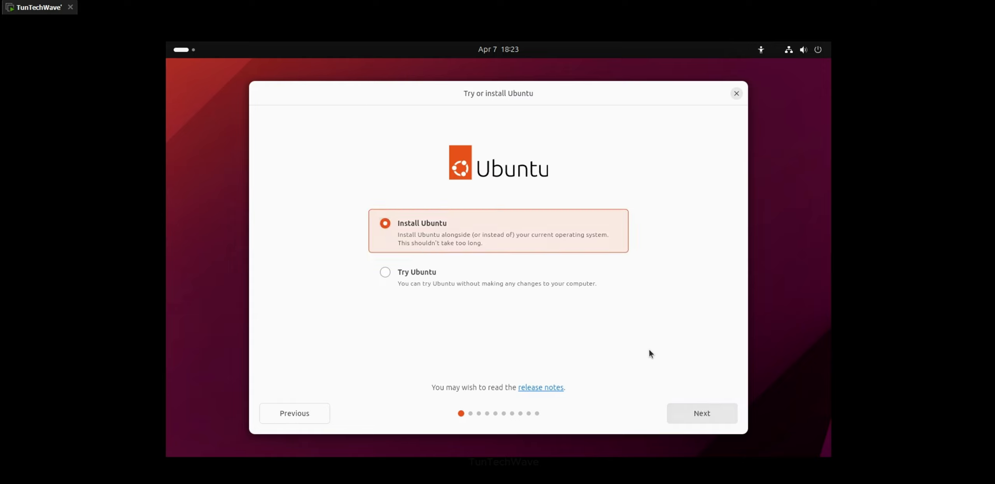
left_click(701, 413)
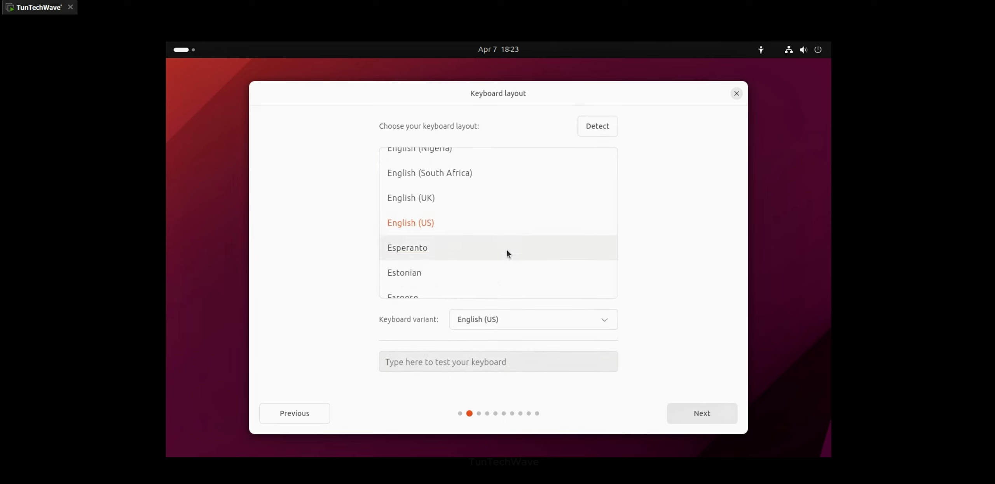
left_click(537, 261)
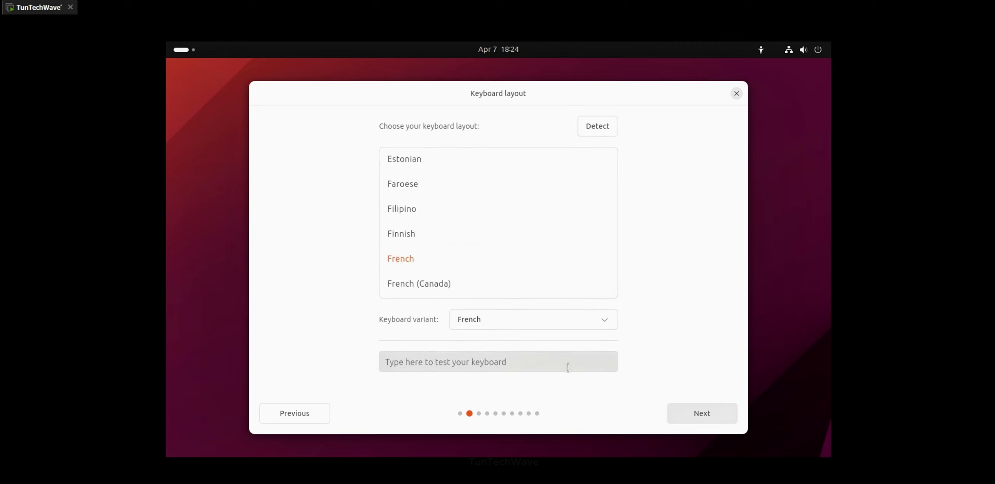
left_click(703, 415)
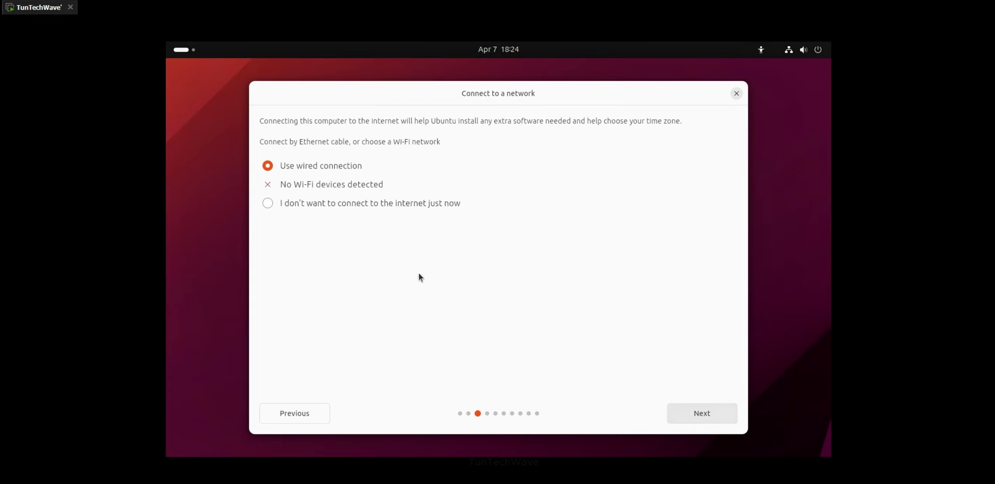
left_click(699, 414)
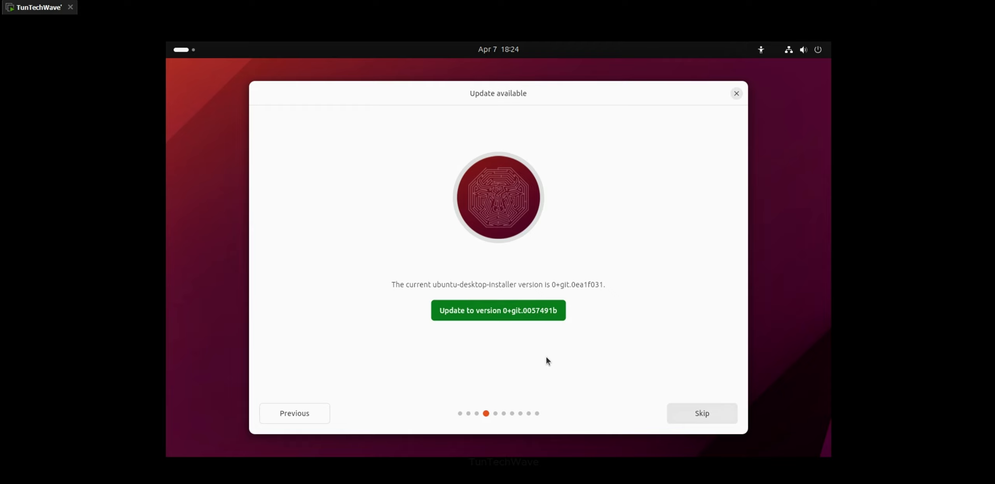
left_click(702, 416)
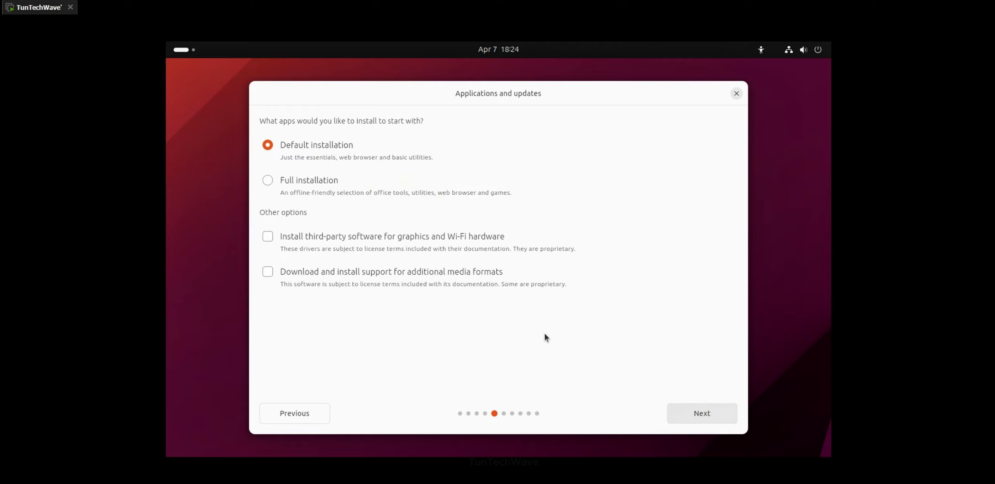
left_click(684, 414)
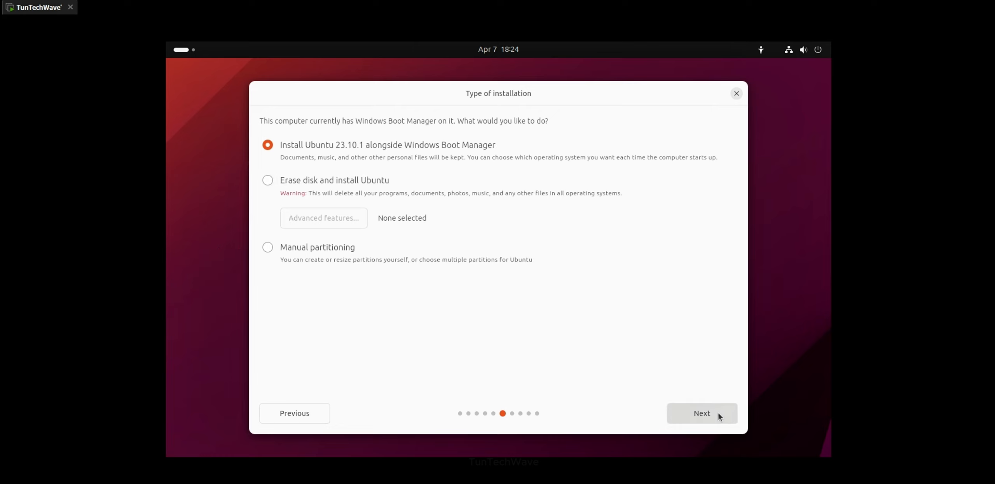
Step: Install alongside Windows Boot Manager, write the partition changes, and keep the time zone
left_click(703, 415)
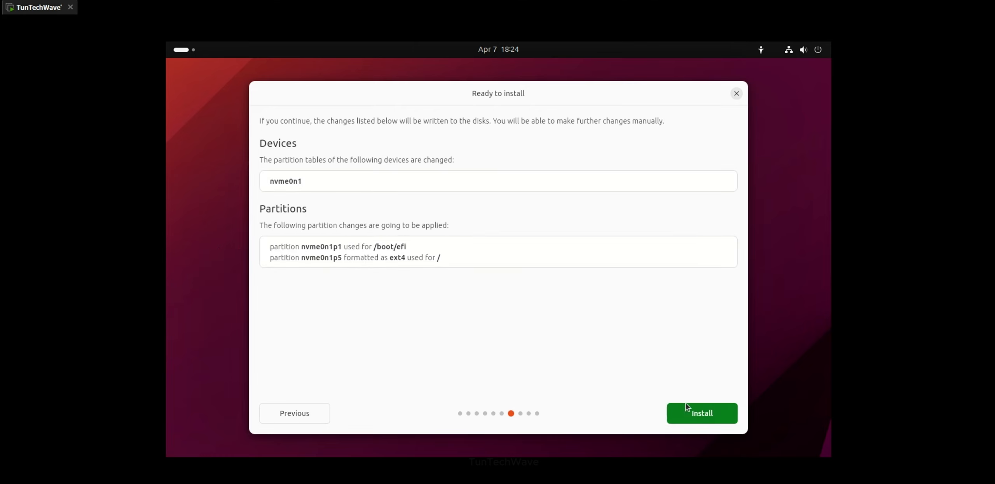
left_click(688, 412)
left_click(687, 411)
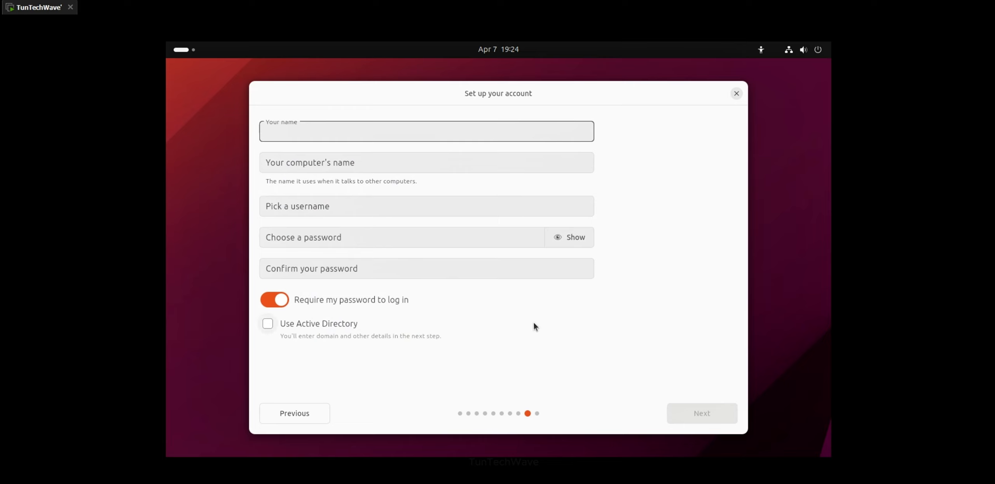
Step: Create the user account with a username and password, accept the theme, and start installing
type("tunetchwave")
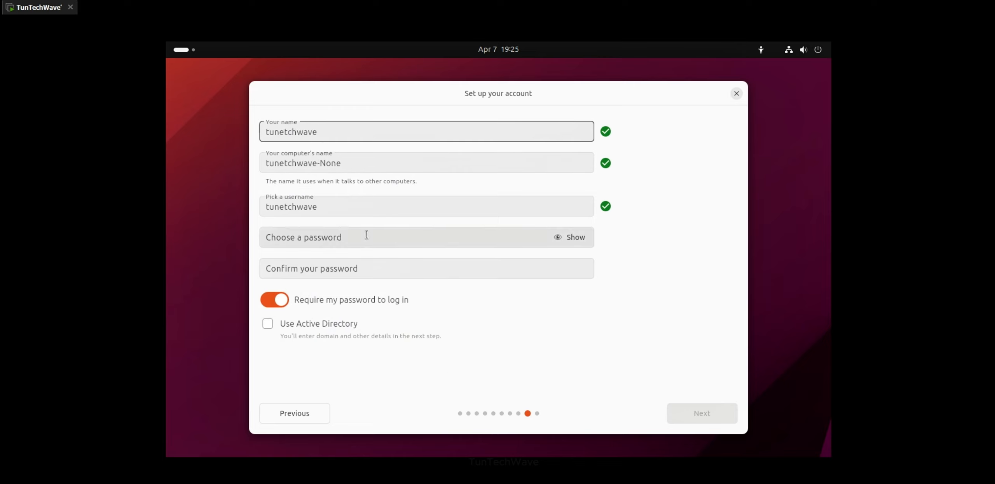
left_click(366, 235)
type("1234")
left_click(349, 267)
type("1234")
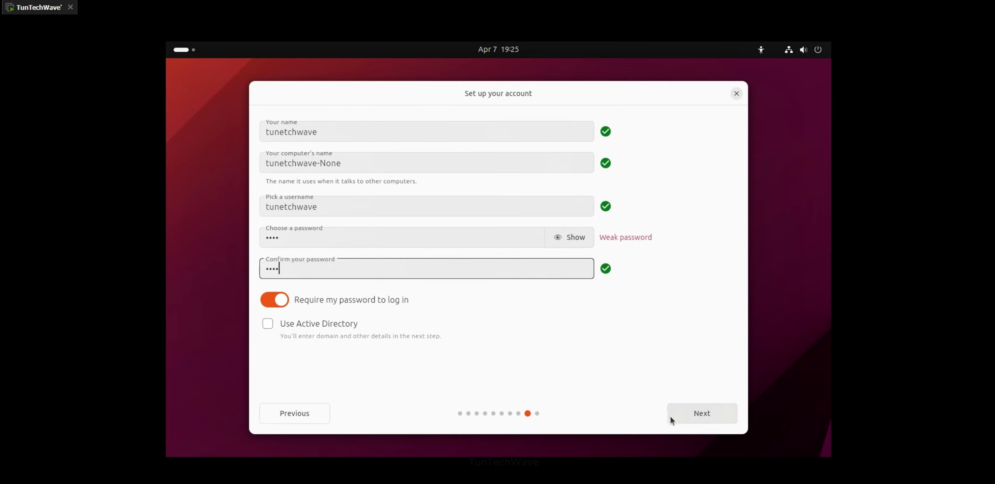
left_click(686, 412)
left_click(686, 414)
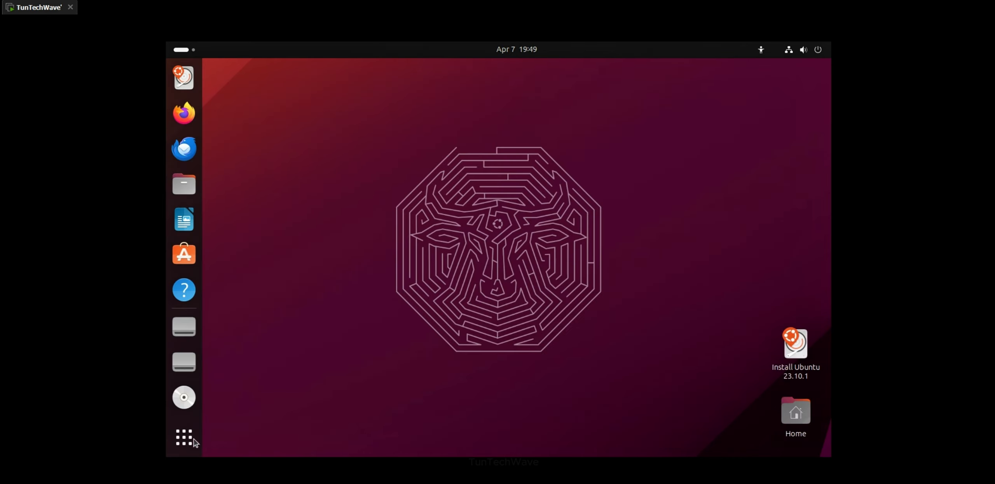
Step: Restart Ubuntu from the top-bar system menu's Power Off options
left_click(195, 442)
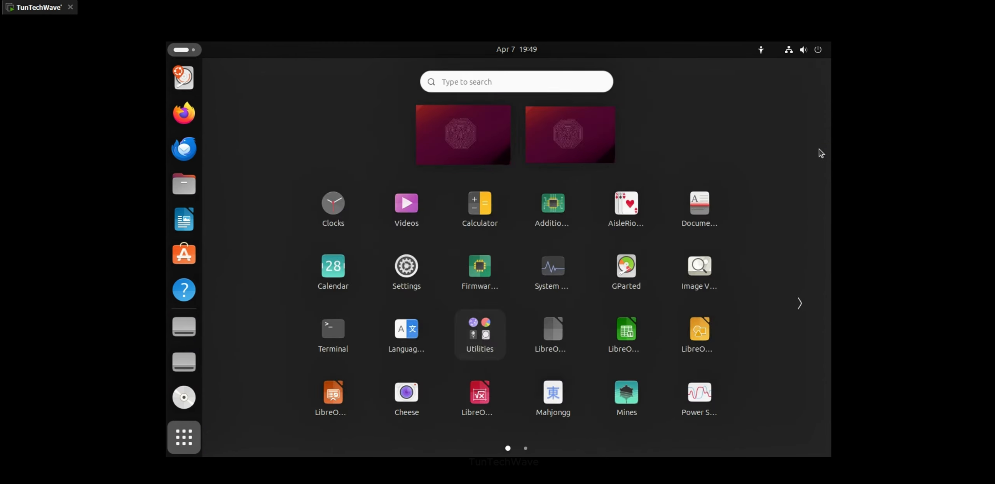
left_click(816, 54)
left_click(807, 81)
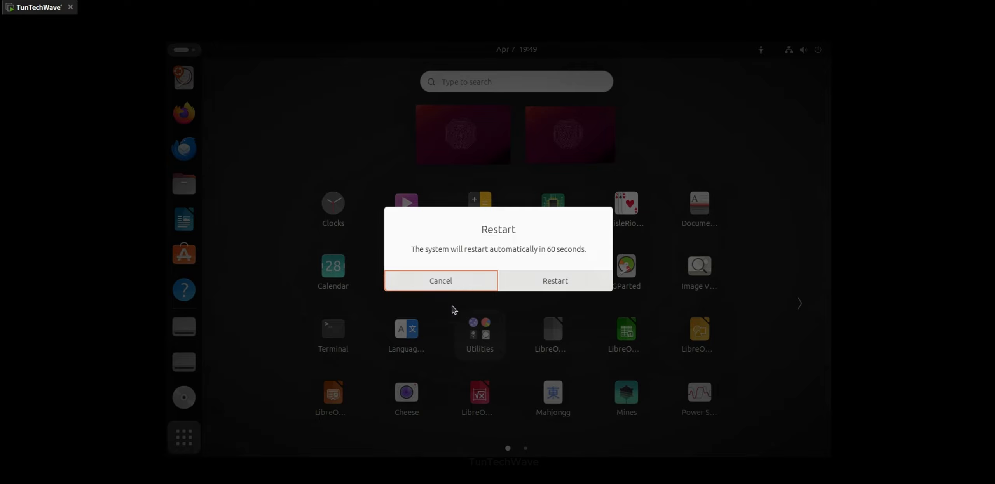
left_click(560, 282)
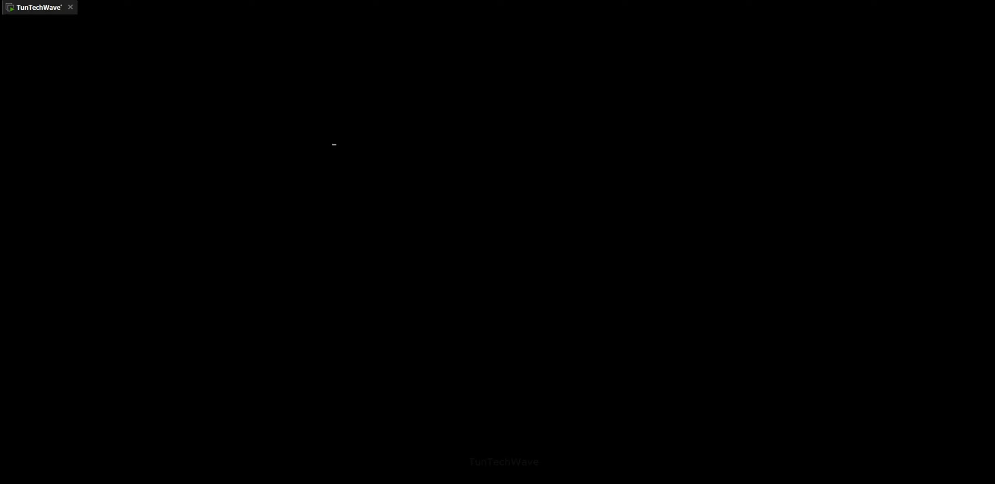
Step: Select Windows Boot Manager in the GRUB menu and boot into Windows 11
key("Down")
key("Down")
key("Down")
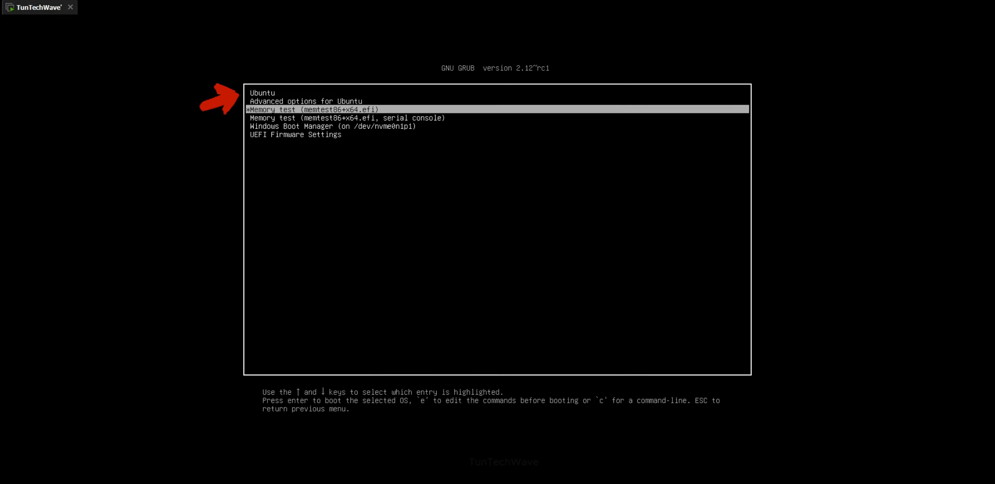
key("Down")
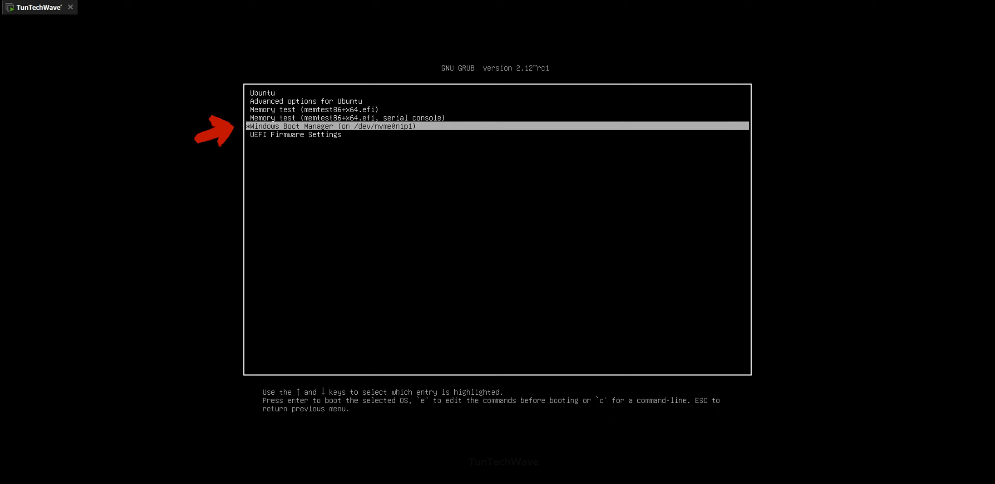
key("Up")
key("Up")
key("Up")
key("Up")
key("Down")
key("Down")
key("Down")
key("Down")
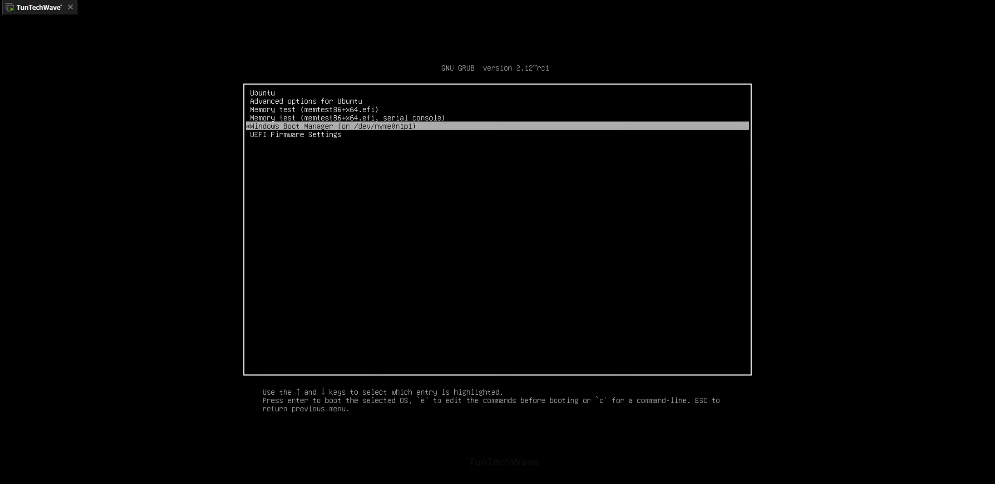
key("Return")
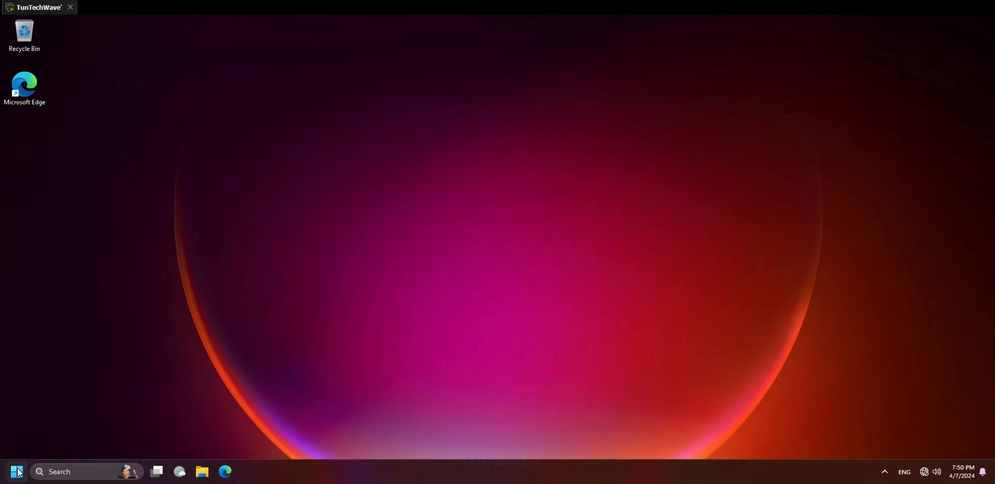
Step: Restart Windows 11 from the Start menu's power options
left_click(26, 468)
left_click(297, 441)
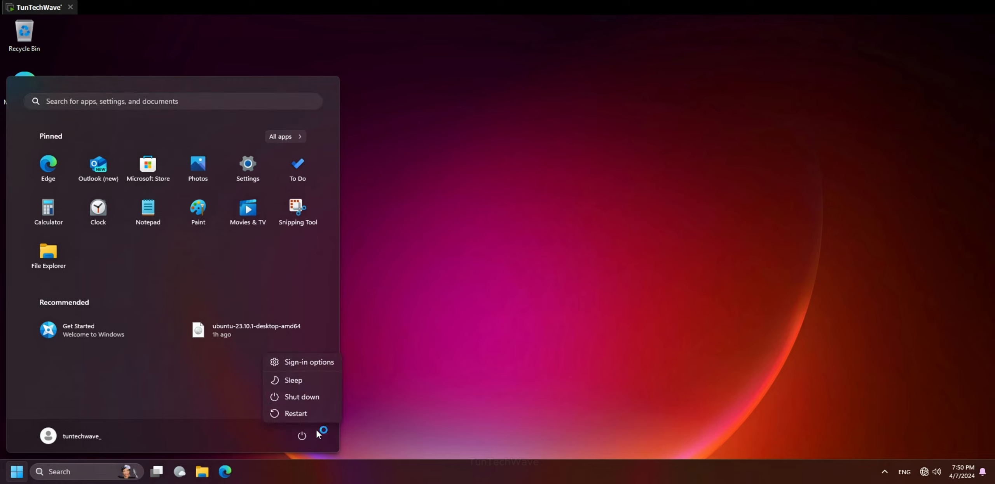
left_click(299, 416)
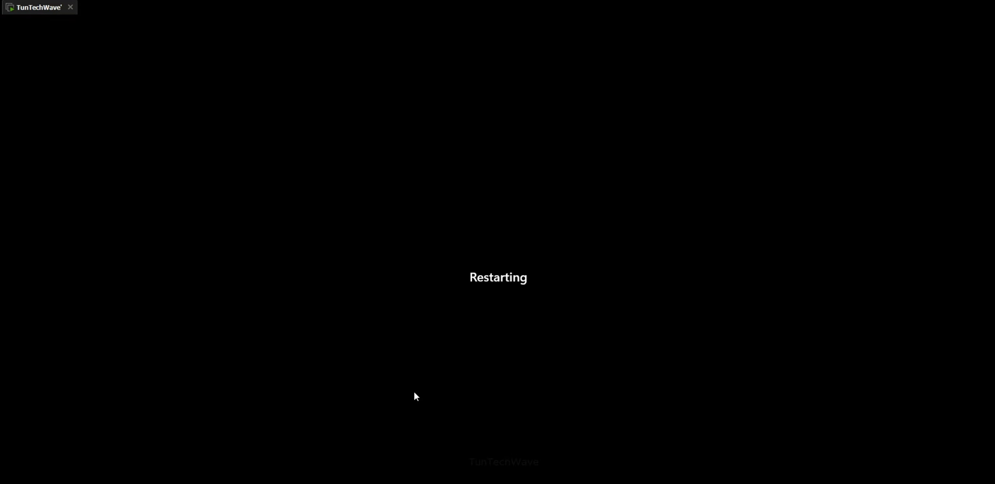